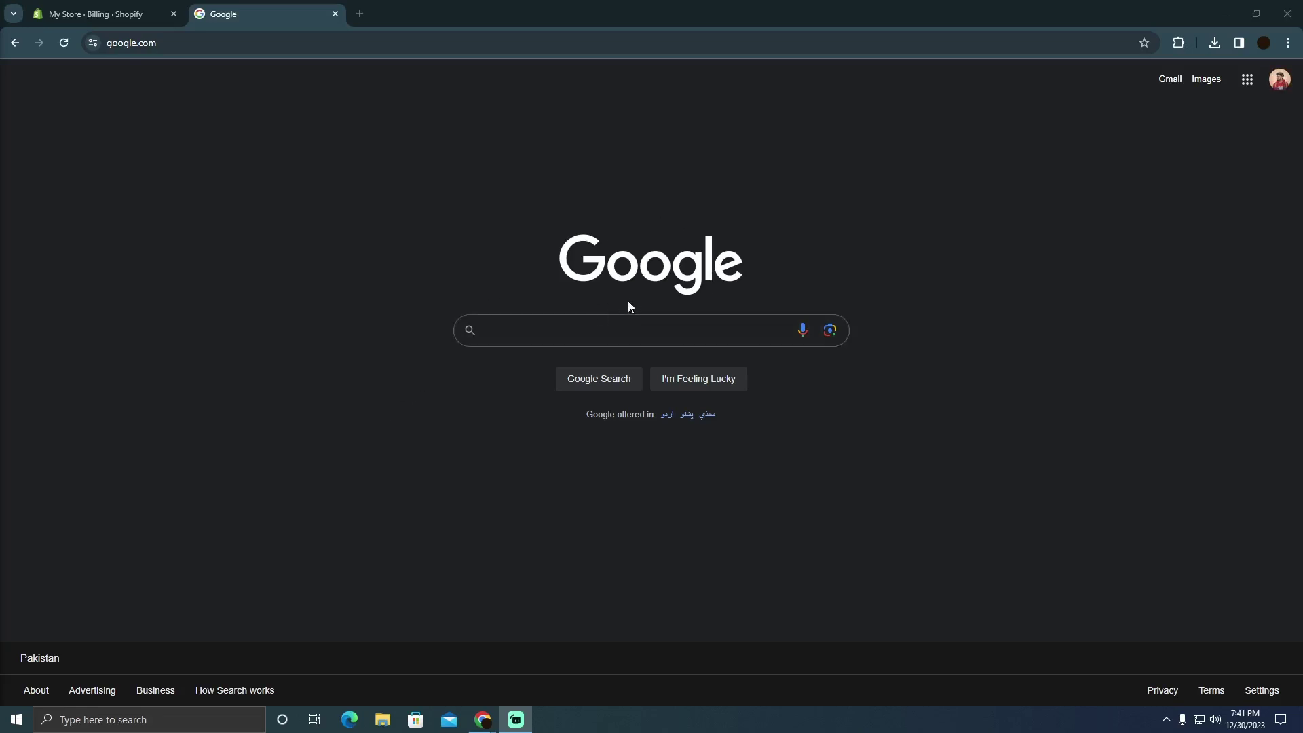
- Search Google for "wix" and open the Wix.com: Website Builder result
left_click(651, 327)
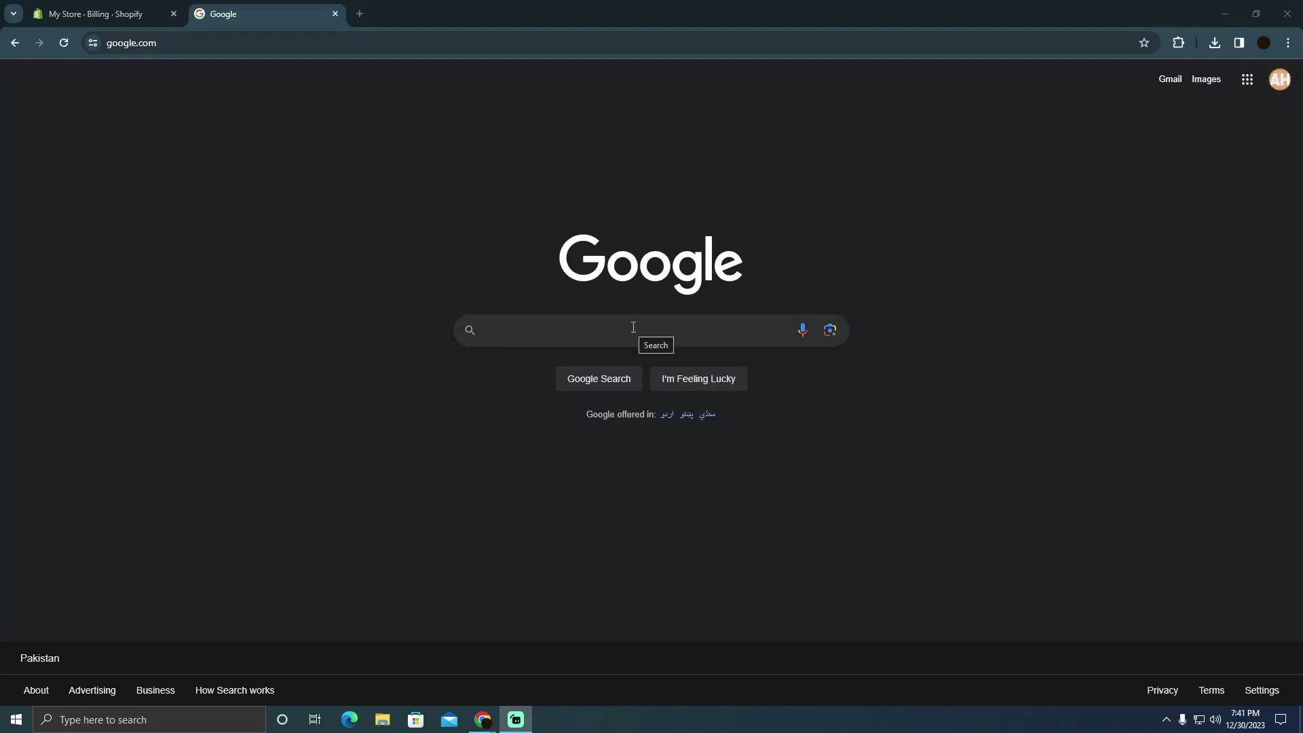
type("wix")
key("Return")
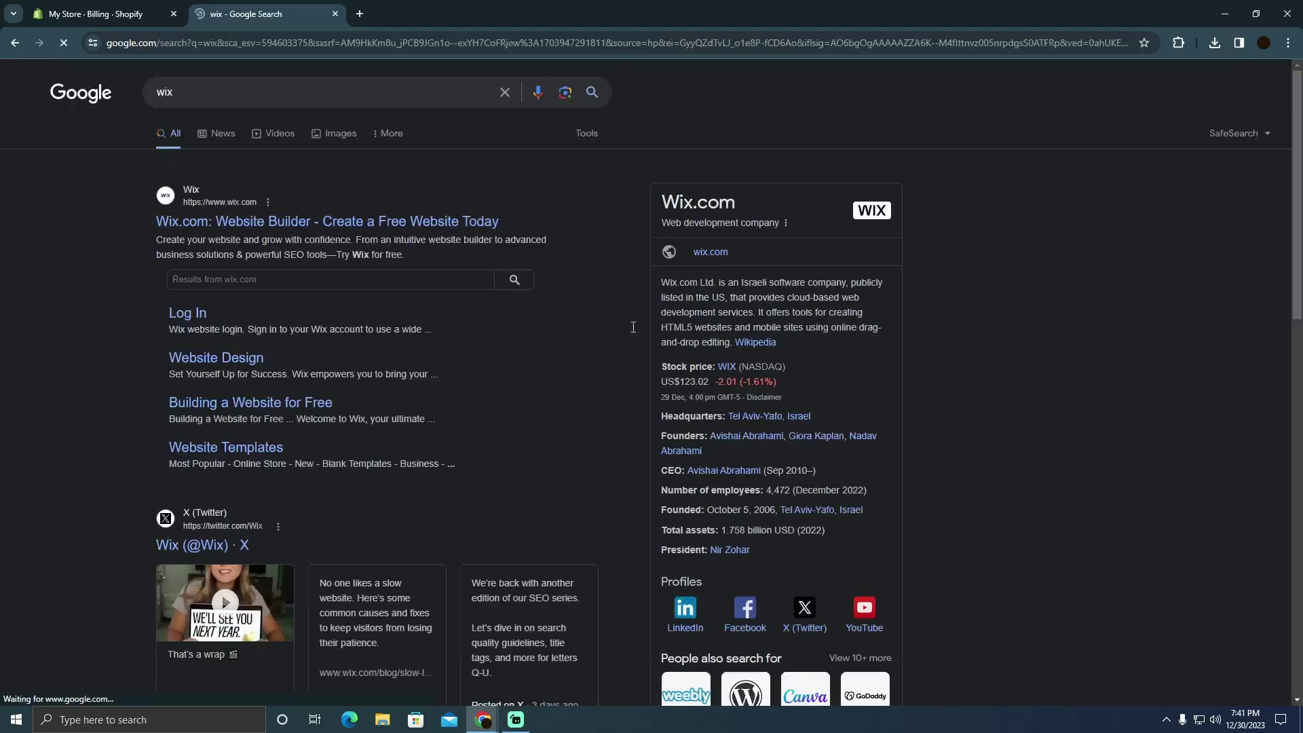
left_click(224, 220)
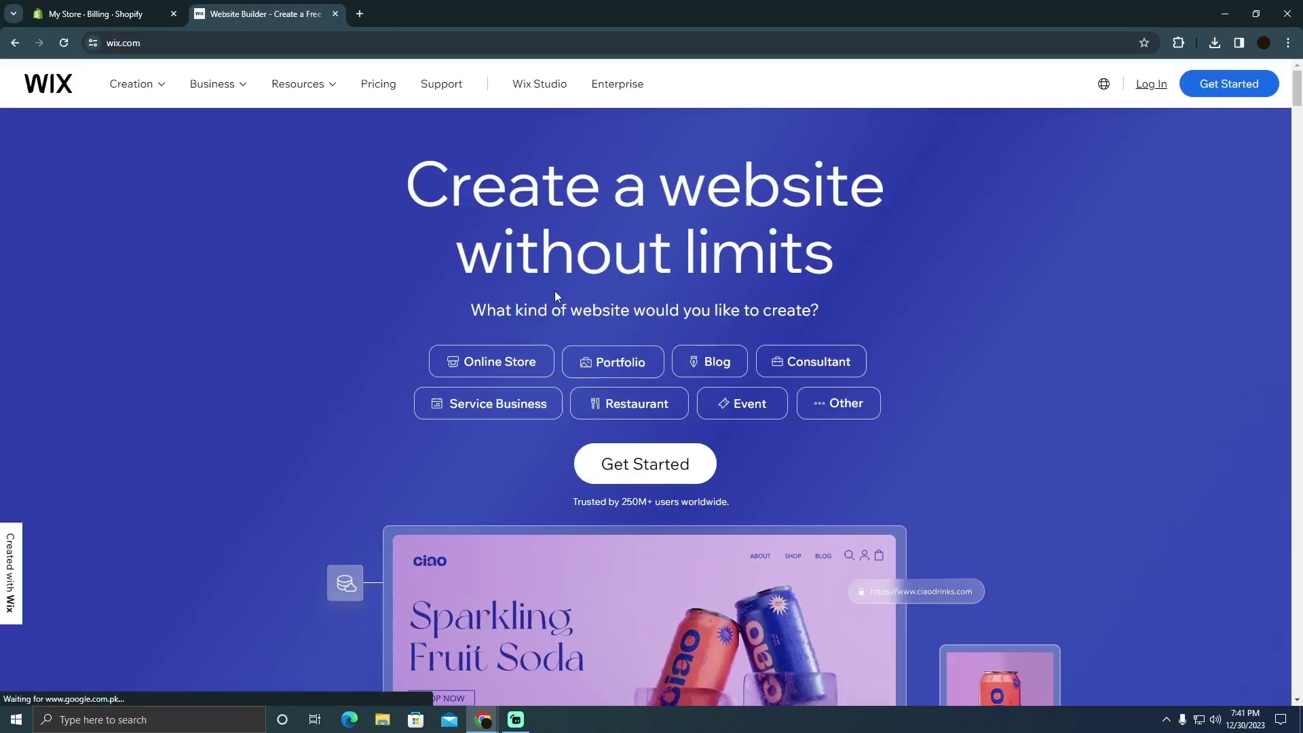
mouse_move(132, 84)
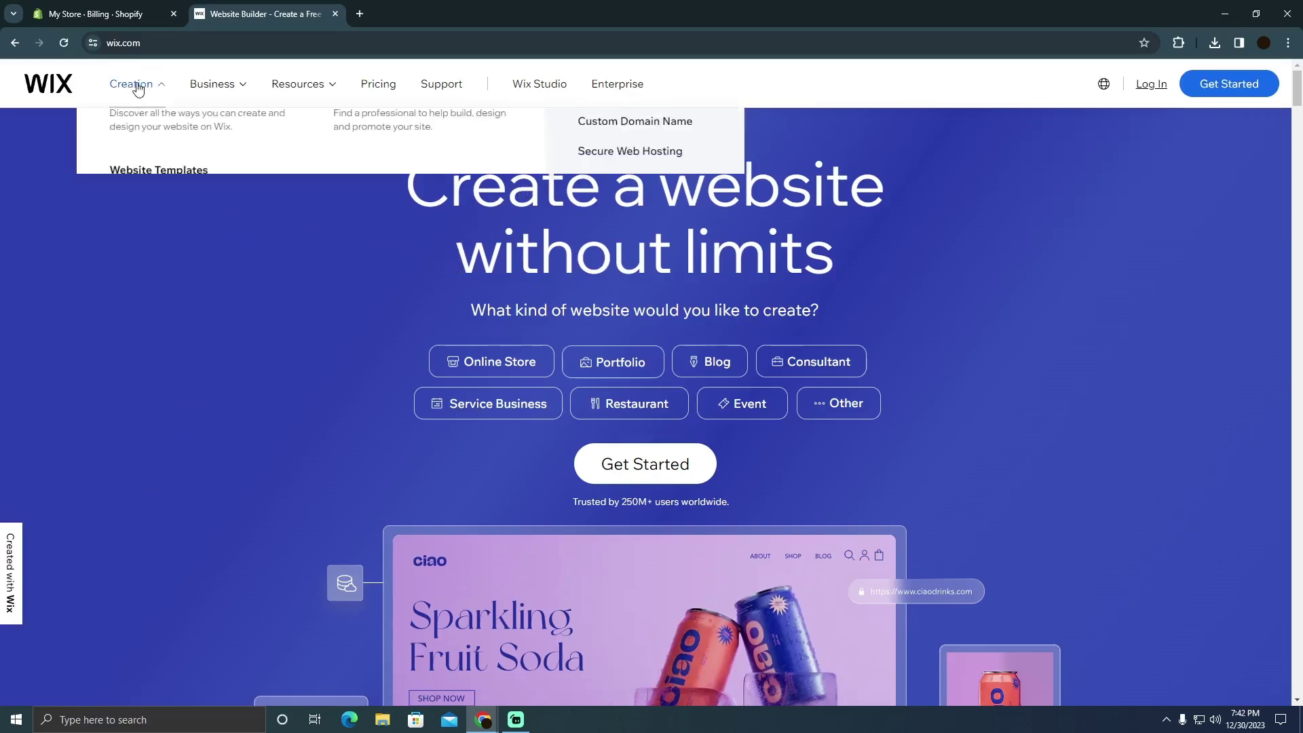
- Choose Website Templates from the Wix Creation menu
left_click(160, 222)
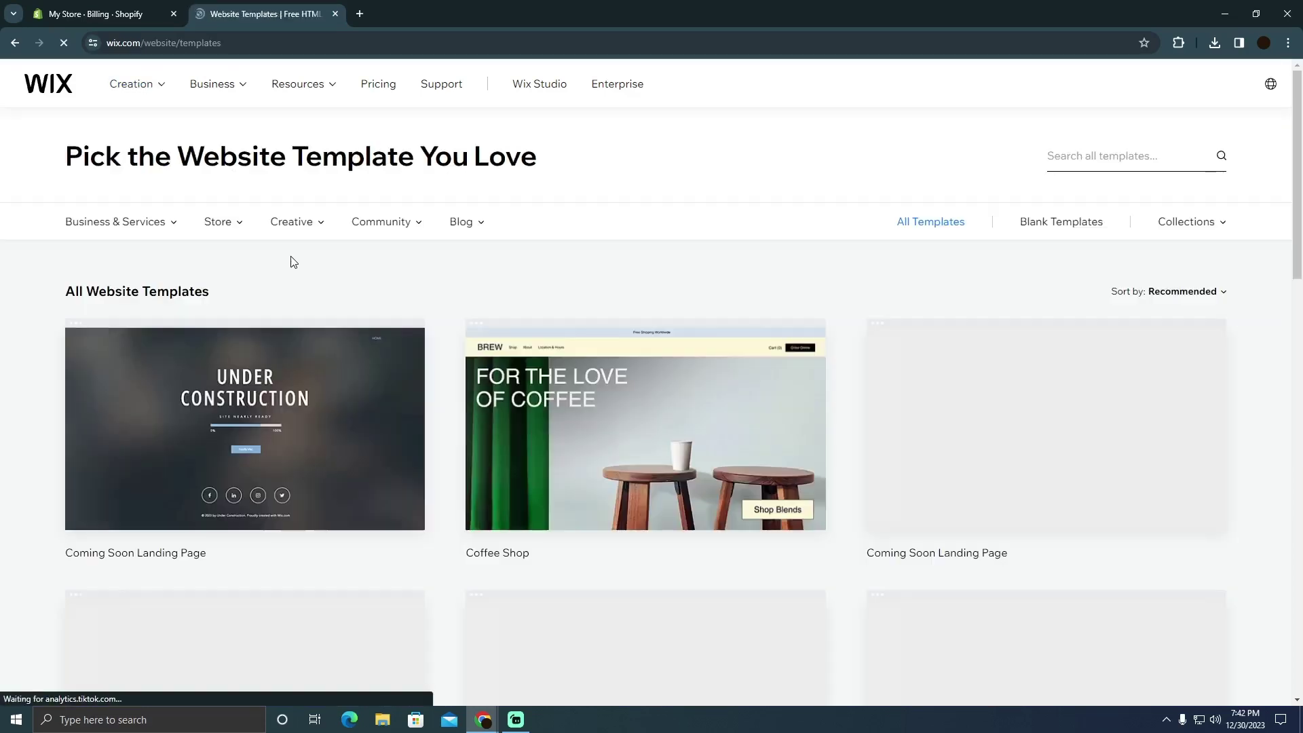
scroll(636, 338, "down", 2)
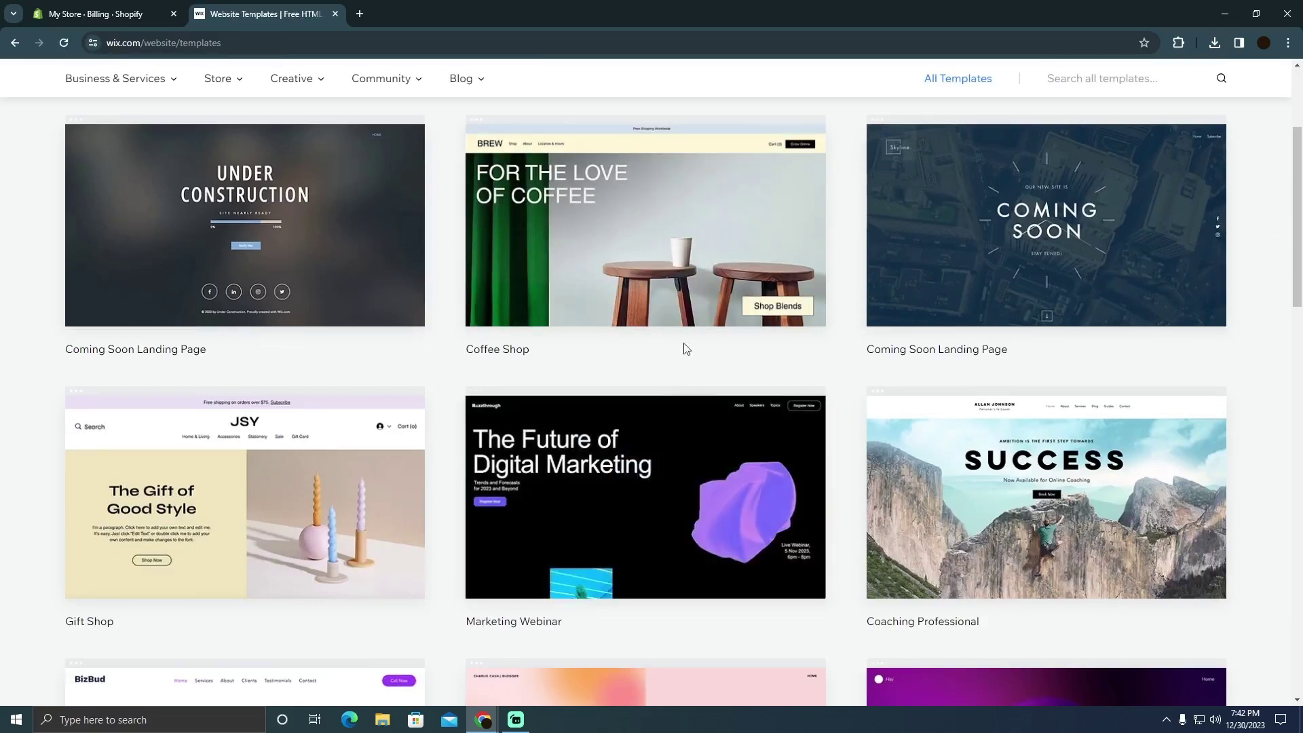
scroll(868, 383, "up", 3)
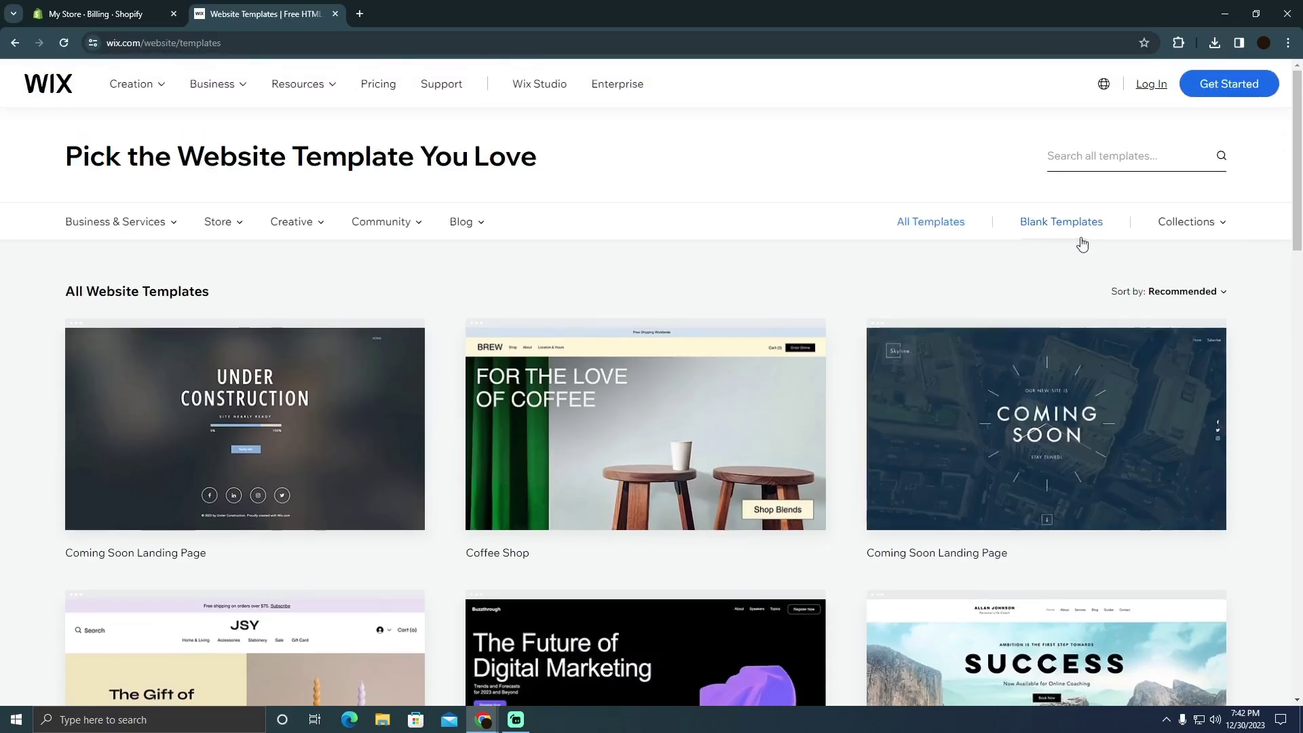
- Search all templates for "social" and pick the 'Social Media Agency' suggestion
left_click(1110, 160)
type("social")
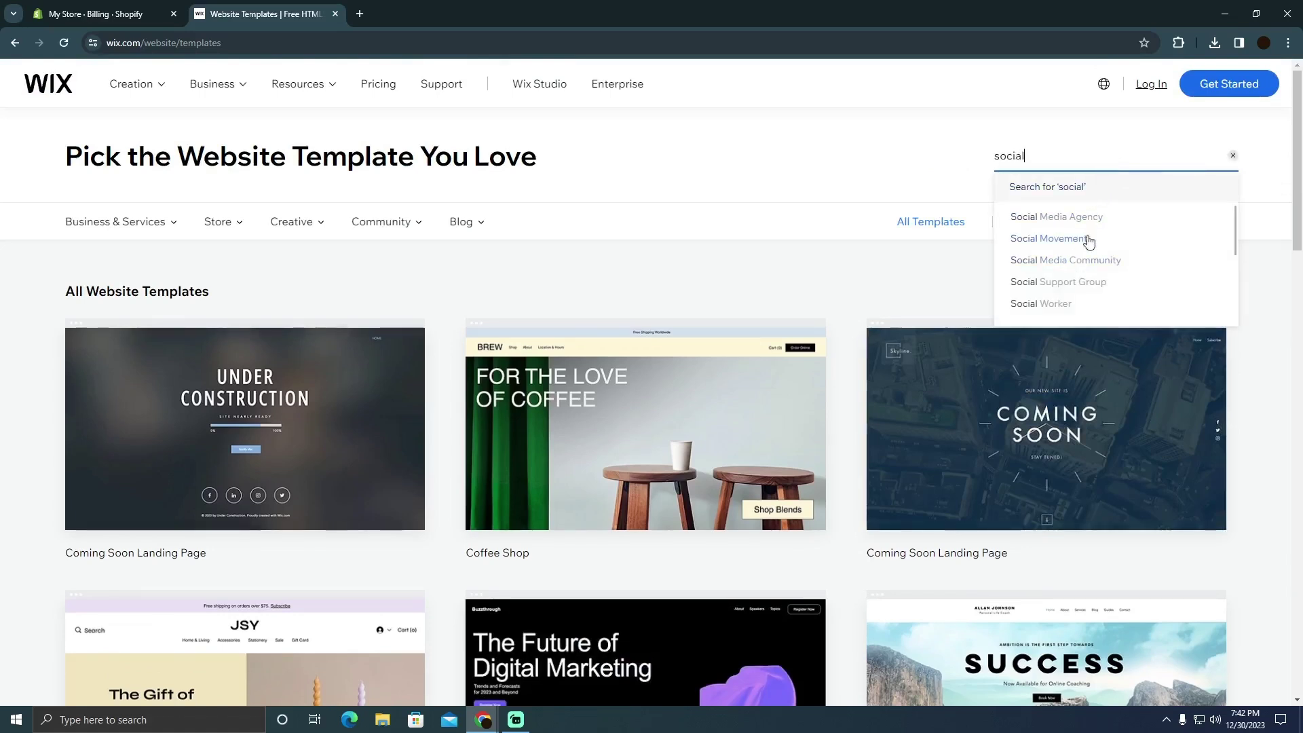
left_click(1055, 218)
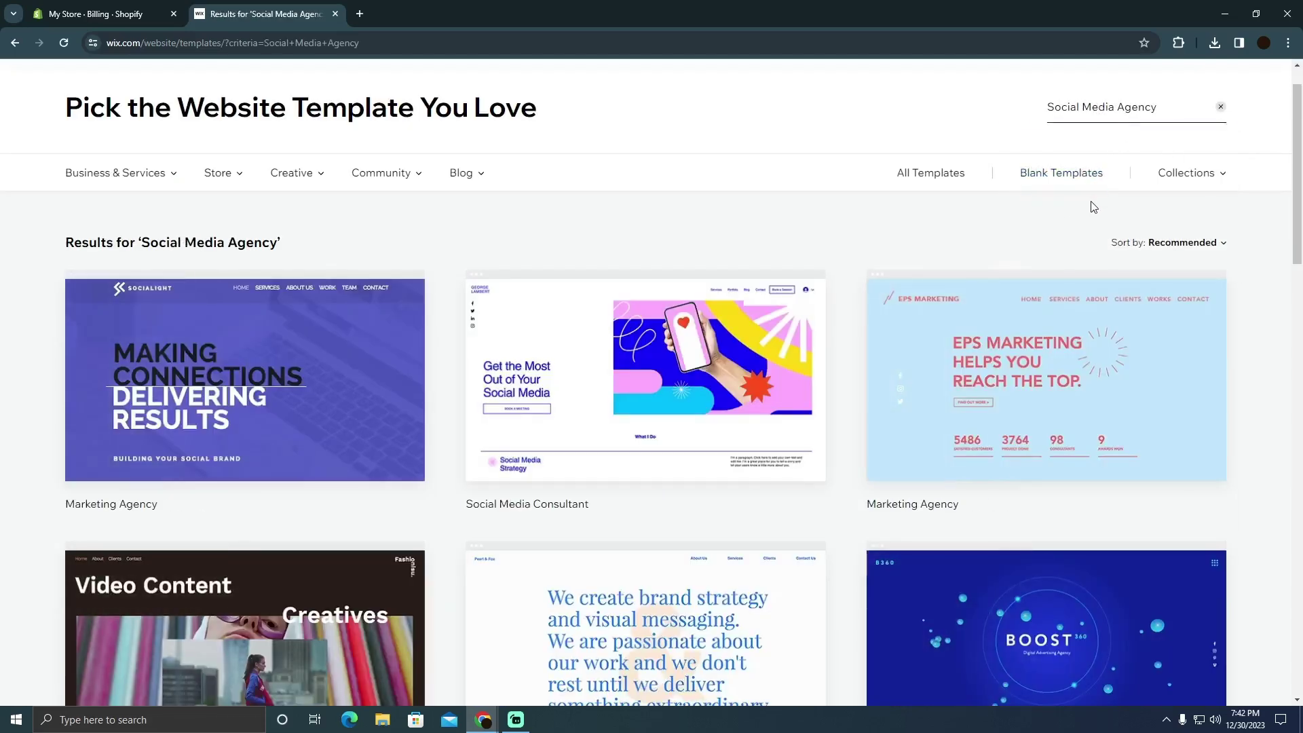
scroll(923, 249, "down", 2)
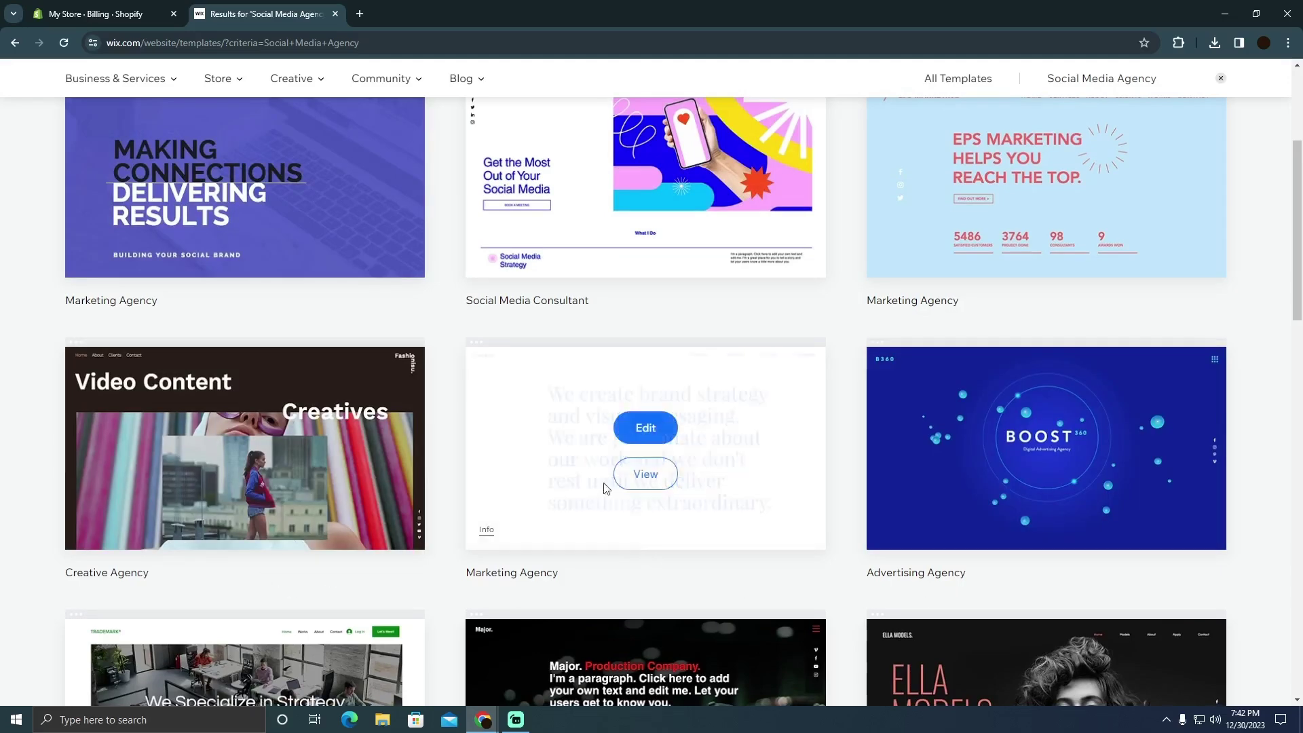
scroll(670, 460, "up", 3)
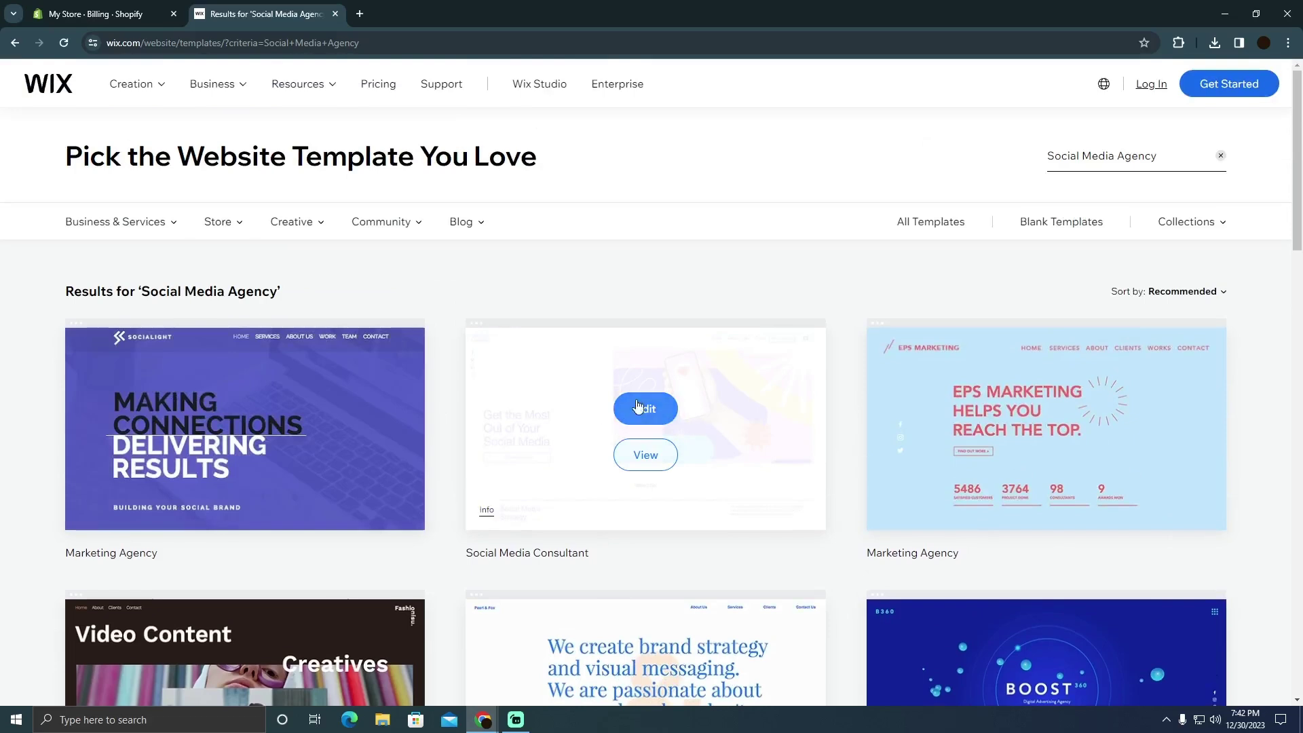